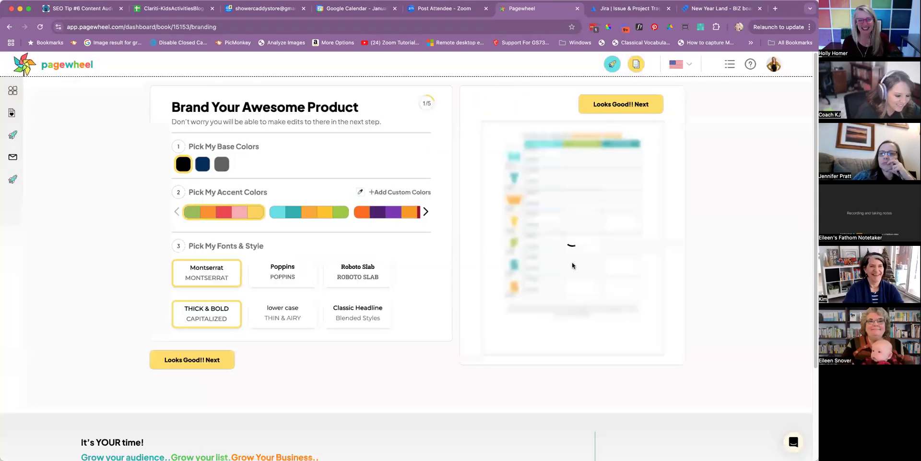
Step: Accept the current branding, set the product to have no cover and continue to the page editor
{"action": "left_click", "coordinate": [622, 105]}
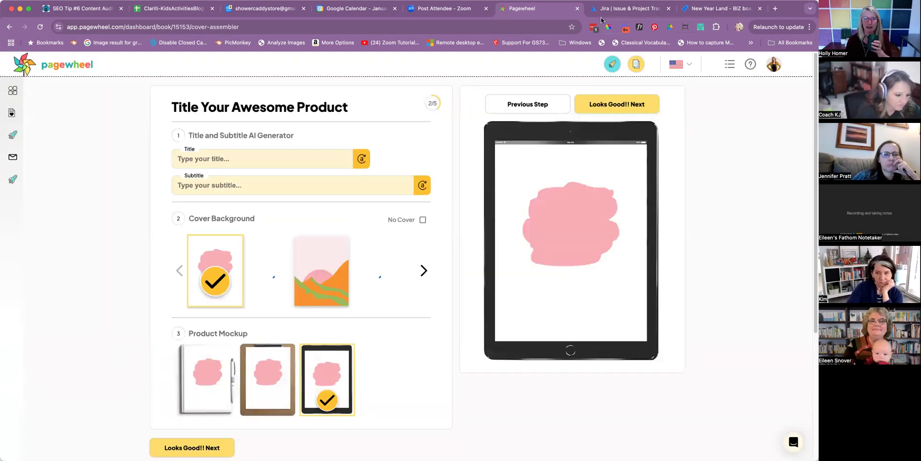
{"action": "left_click", "coordinate": [423, 220]}
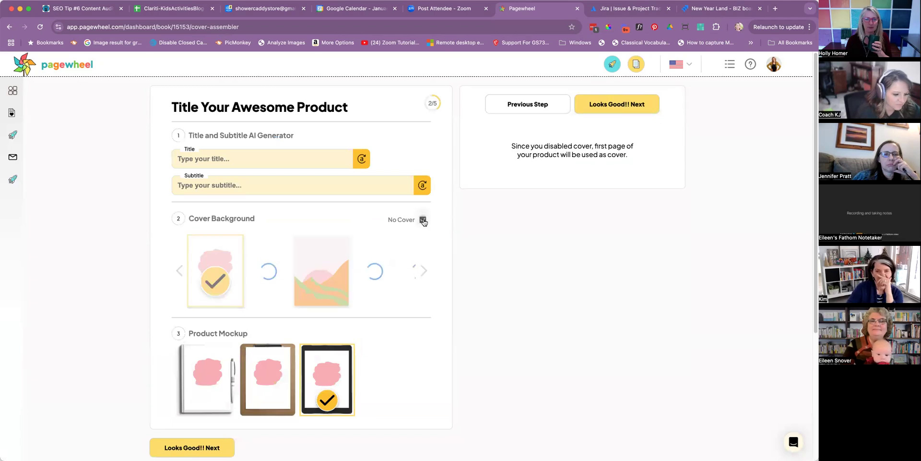
{"action": "left_click", "coordinate": [617, 107]}
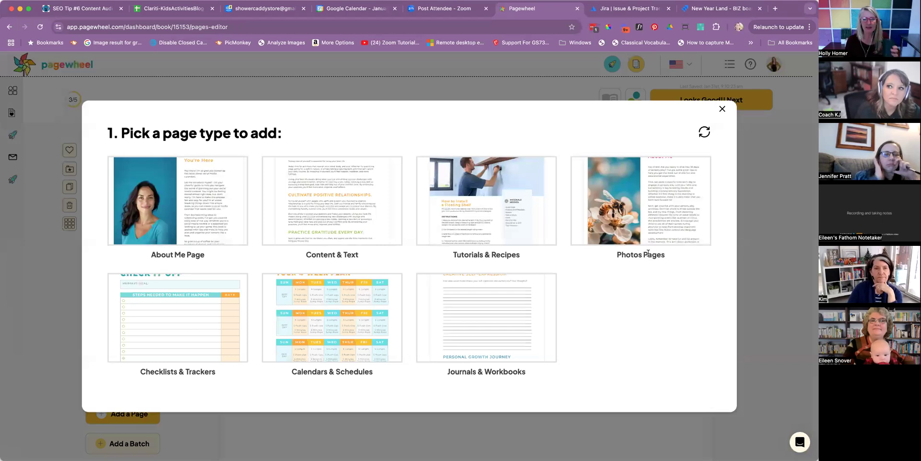
Step: Add a Plain Product Insert page from the Photos Pages templates
{"action": "left_click", "coordinate": [647, 214]}
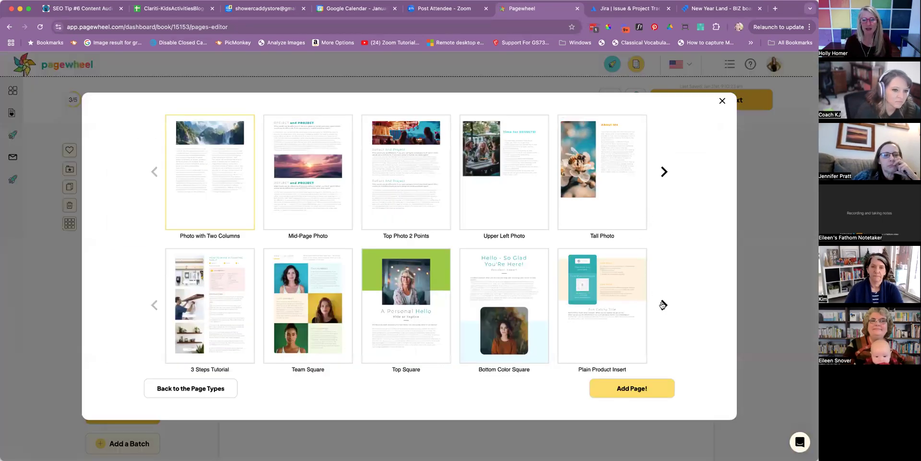
{"action": "left_click", "coordinate": [662, 305]}
{"action": "left_click", "coordinate": [155, 304]}
{"action": "left_click", "coordinate": [593, 297]}
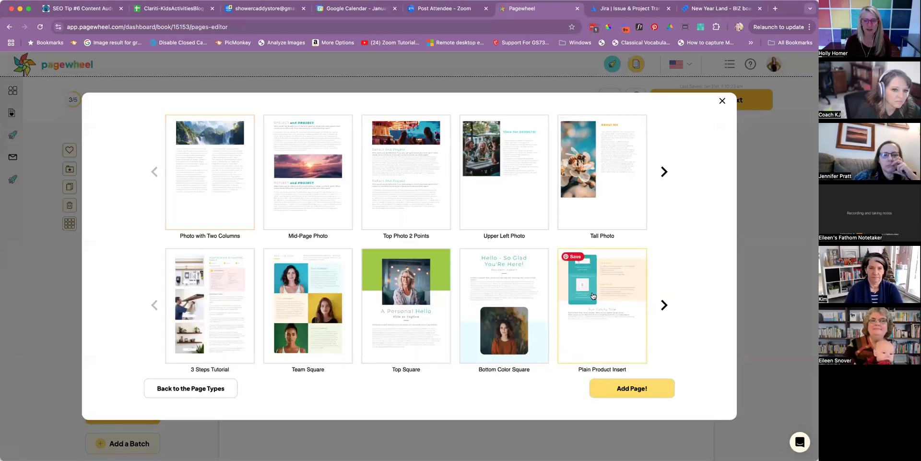
{"action": "left_click", "coordinate": [637, 389]}
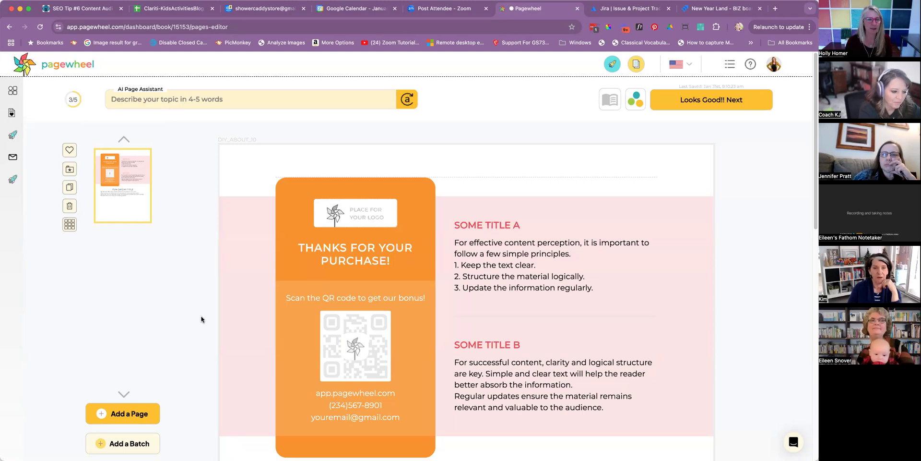
{"action": "scroll", "coordinate": [201, 314], "scroll_direction": "down", "scroll_amount": 1}
{"action": "scroll", "coordinate": [574, 339], "scroll_direction": "down", "scroll_amount": 3}
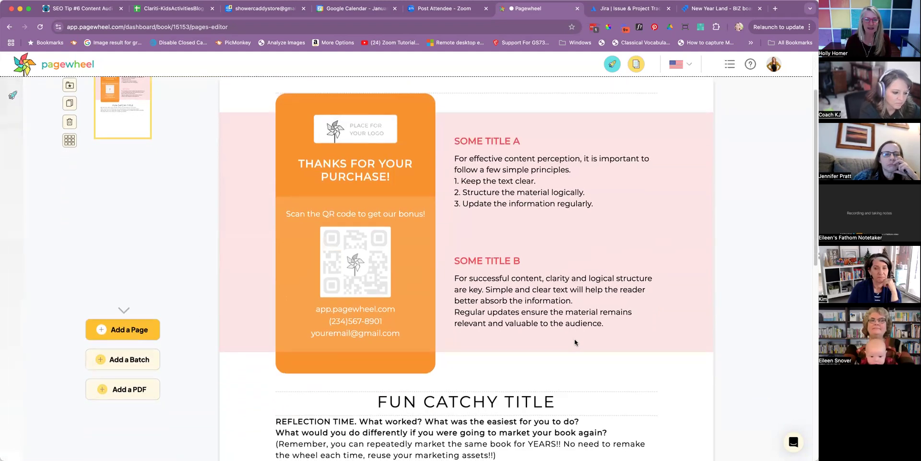
{"action": "scroll", "coordinate": [574, 338], "scroll_direction": "up", "scroll_amount": 4}
{"action": "scroll", "coordinate": [574, 341], "scroll_direction": "down", "scroll_amount": 1}
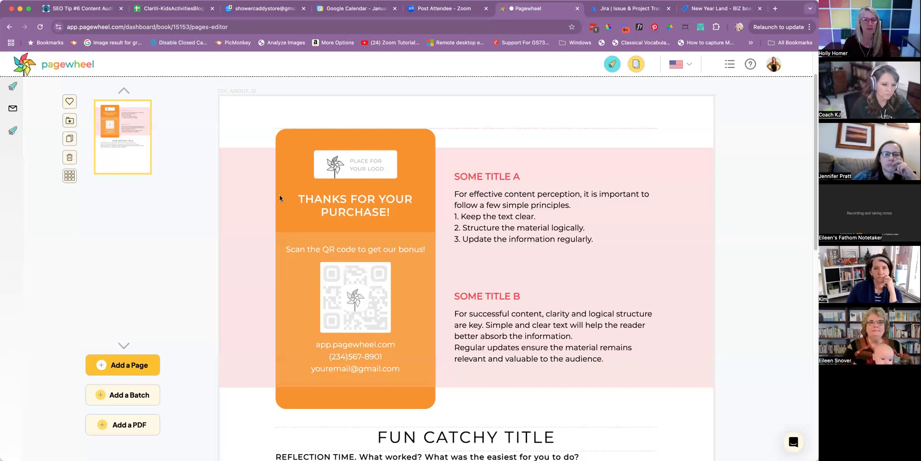
{"action": "scroll", "coordinate": [288, 187], "scroll_direction": "down", "scroll_amount": 1}
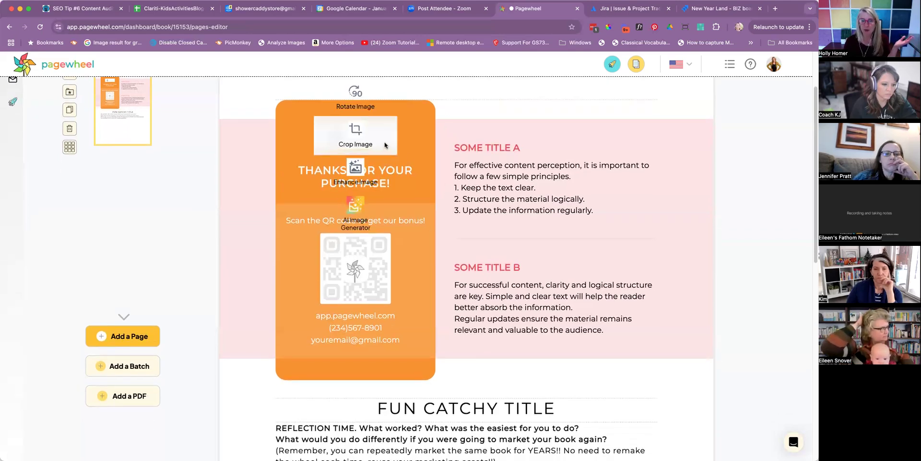
{"action": "mouse_move", "coordinate": [338, 276]}
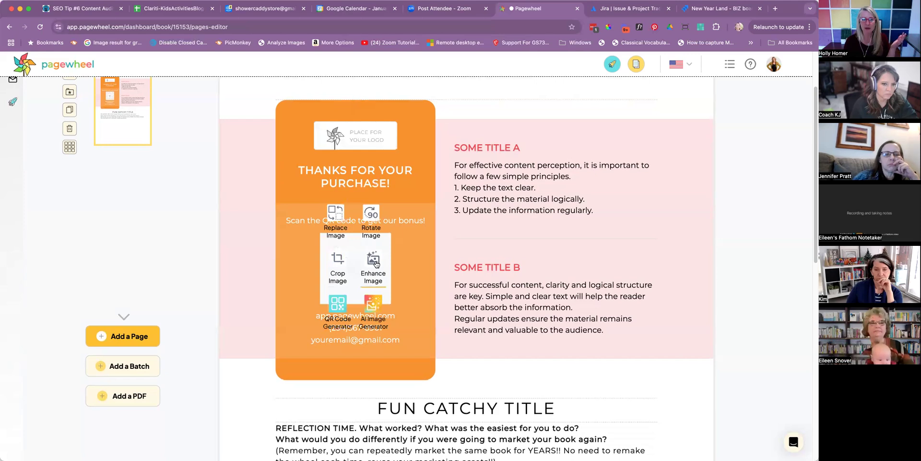
{"action": "left_click", "coordinate": [338, 305]}
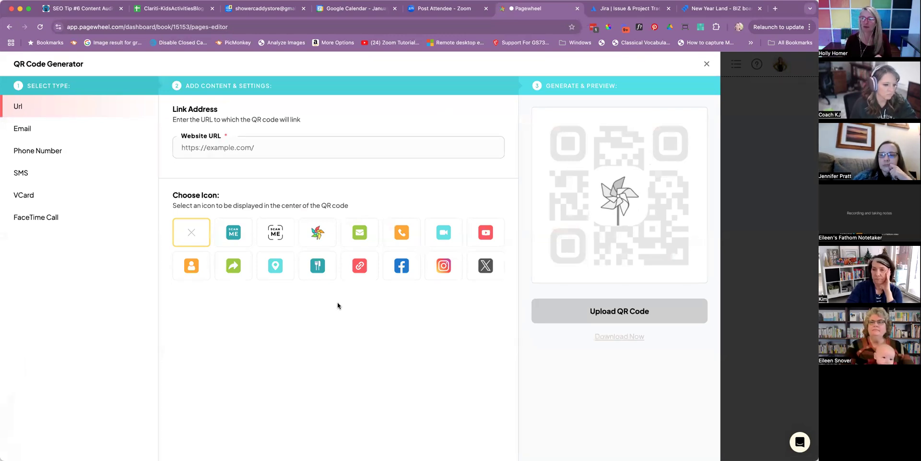
{"action": "left_click", "coordinate": [199, 148]}
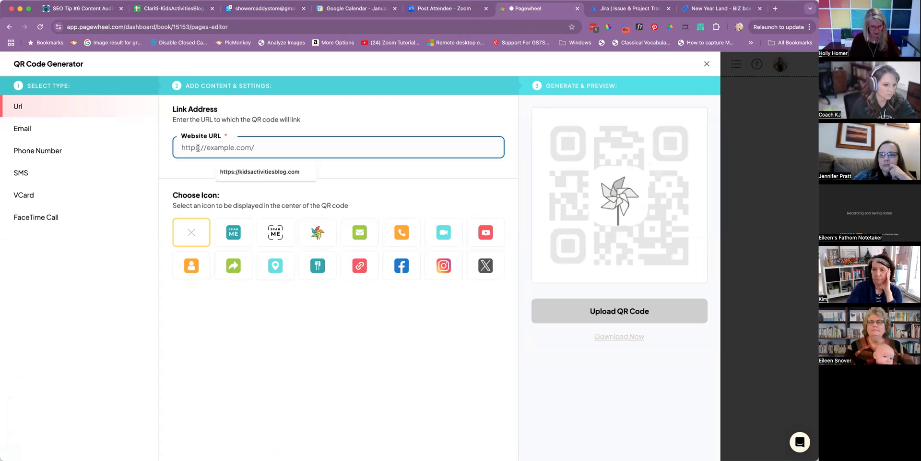
{"action": "left_click", "coordinate": [288, 171]}
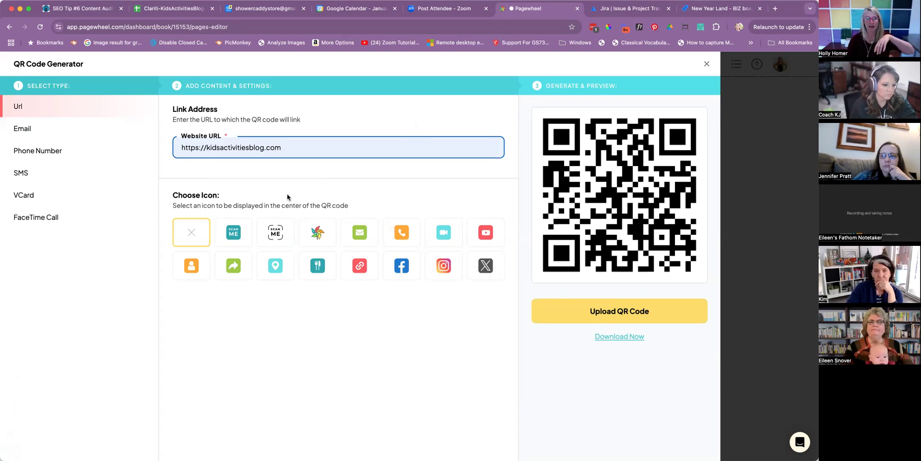
Step: Try different center icons on the QR code, such as Scan Me, the pinwheel, email, phone, video and social media
{"action": "left_click", "coordinate": [233, 238]}
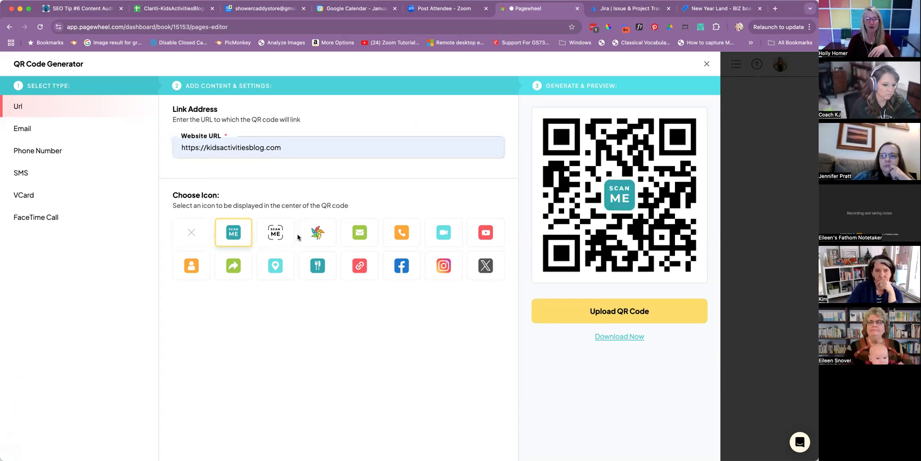
{"action": "left_click", "coordinate": [283, 235]}
{"action": "left_click", "coordinate": [317, 233]}
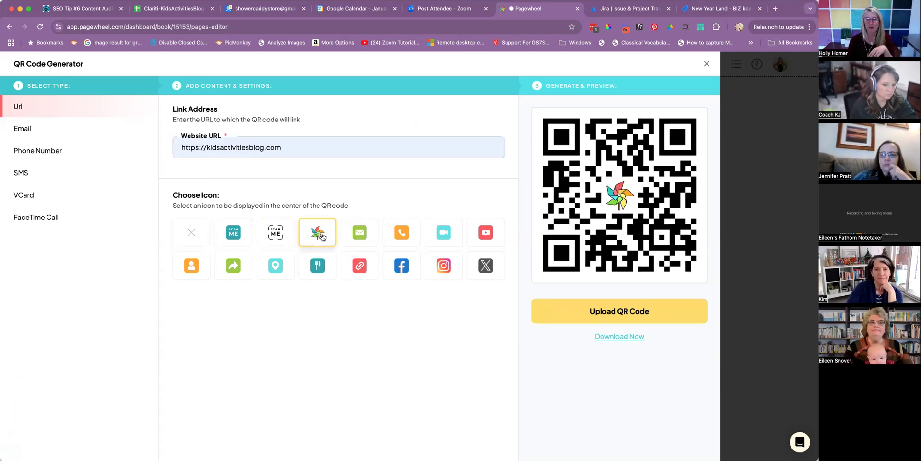
{"action": "left_click", "coordinate": [360, 234]}
{"action": "left_click", "coordinate": [398, 235]}
{"action": "left_click", "coordinate": [443, 235]}
{"action": "left_click", "coordinate": [485, 237]}
{"action": "left_click", "coordinate": [486, 264]}
{"action": "left_click", "coordinate": [444, 265]}
{"action": "left_click", "coordinate": [402, 265]}
Step: Give the QR code the teal Scan Me icon, upload it to the insert and close the generator
{"action": "left_click", "coordinate": [234, 234]}
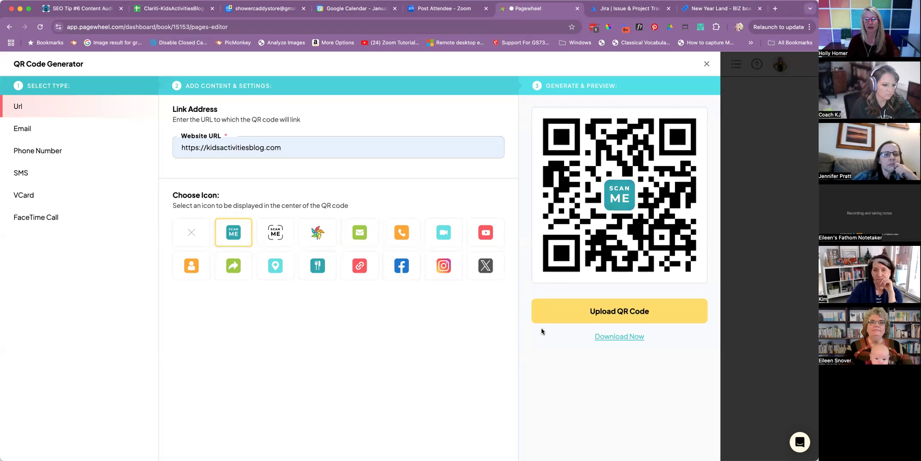
{"action": "left_click", "coordinate": [622, 311]}
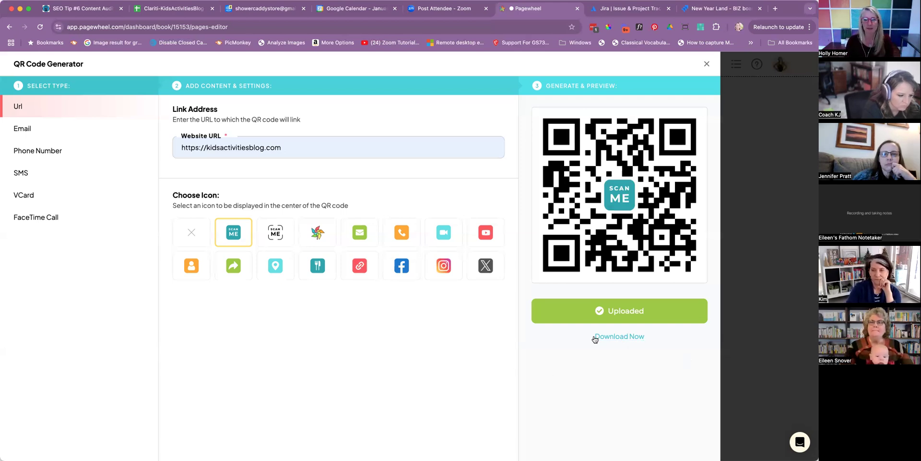
{"action": "left_click", "coordinate": [706, 64]}
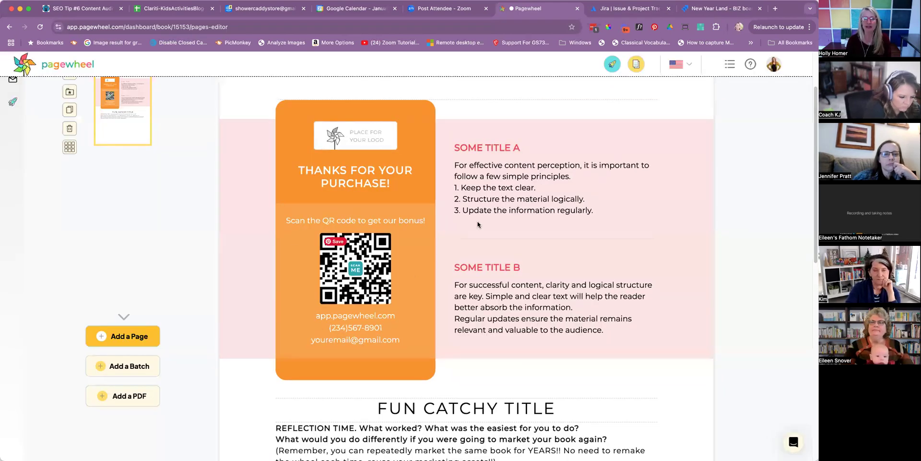
Step: Replace the heading "SOME TITLE A" with "Bonus Gift for You"
{"action": "left_click", "coordinate": [521, 148]}
{"action": "left_click_drag", "start_coordinate": [521, 148], "coordinate": [459, 147]}
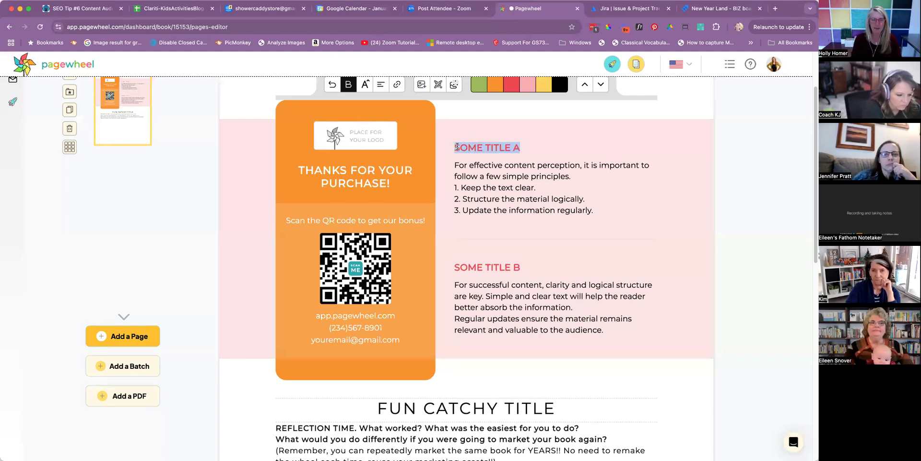
{"action": "type", "text": "Bonus"}
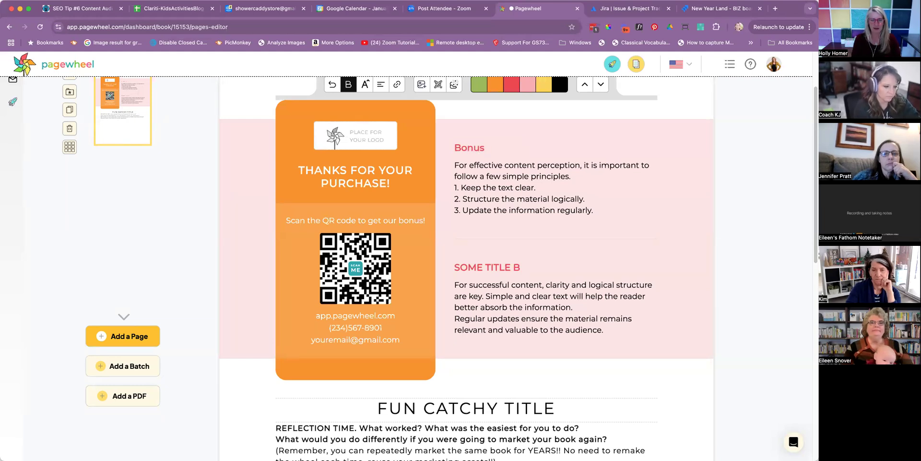
{"action": "type", "text": " Gift for You"}
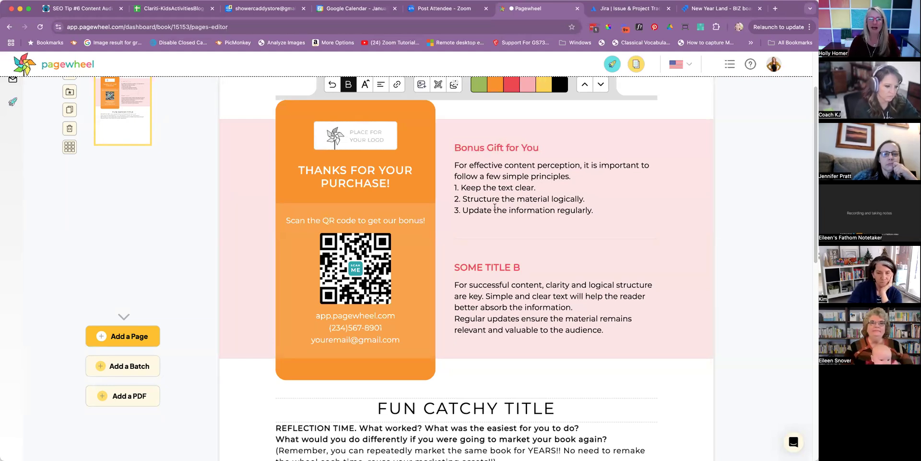
Step: Generate the page's text with the AI Page Assistant from the topic "bonus gift for a baby blanket that includes a sleeping guide for babies"
{"action": "scroll", "coordinate": [497, 205], "scroll_direction": "up", "scroll_amount": 2}
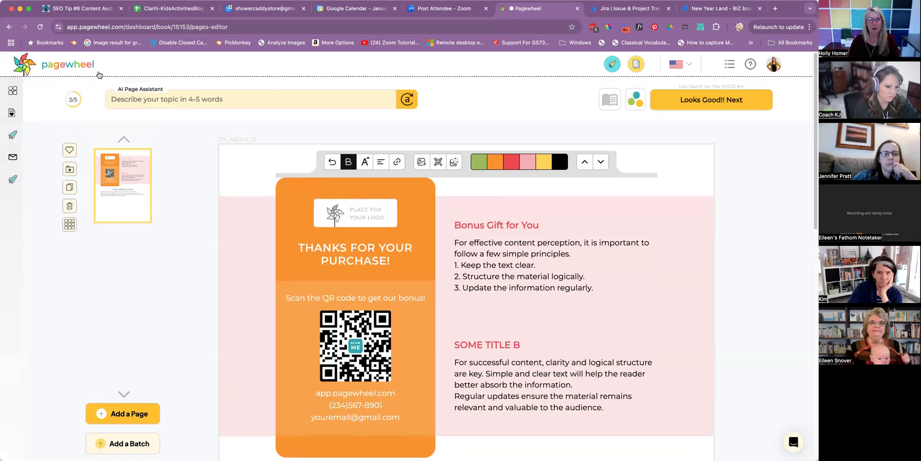
{"action": "left_click", "coordinate": [161, 98]}
{"action": "type", "text": "bo"}
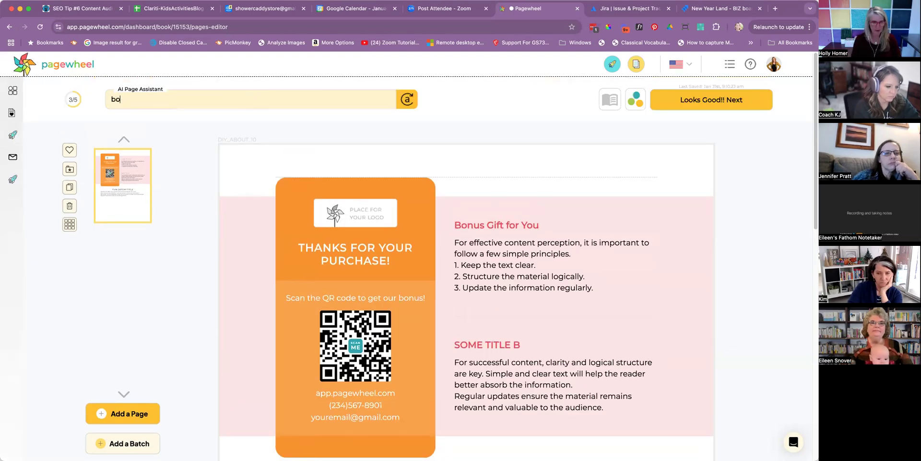
{"action": "type", "text": "nus gift for a"}
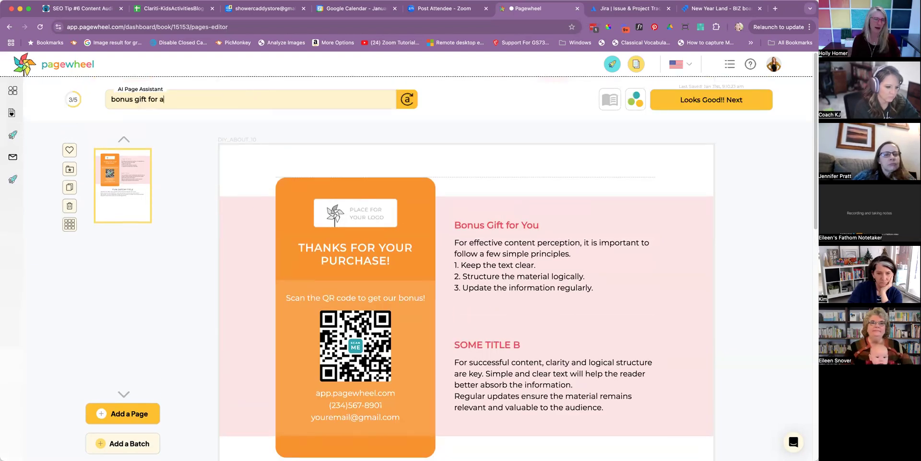
{"action": "type", "text": " baby blanket that includes"}
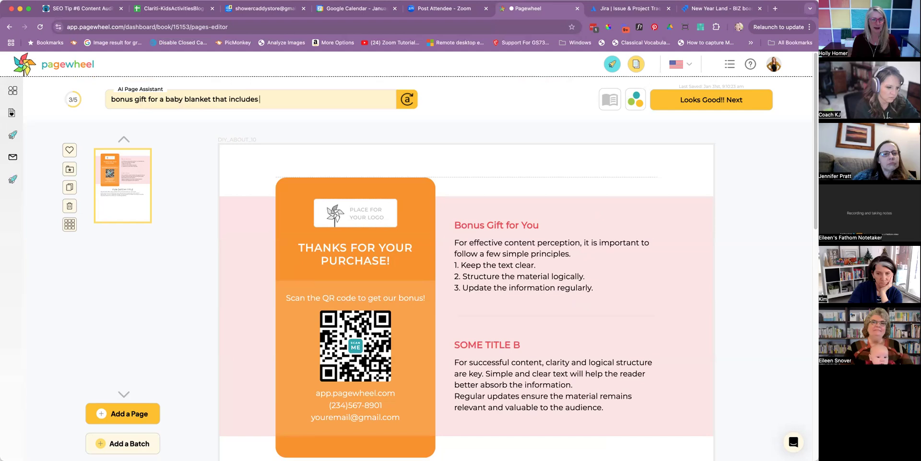
{"action": "type", "text": " a sleepng"}
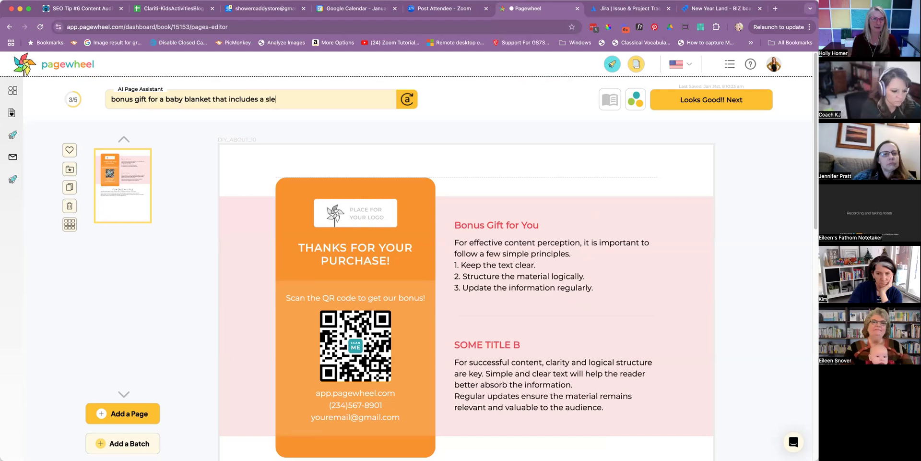
{"action": "key", "text": "BackSpace"}
{"action": "key", "text": "BackSpace"}
{"action": "key", "text": "BackSpace"}
{"action": "type", "text": "ing"}
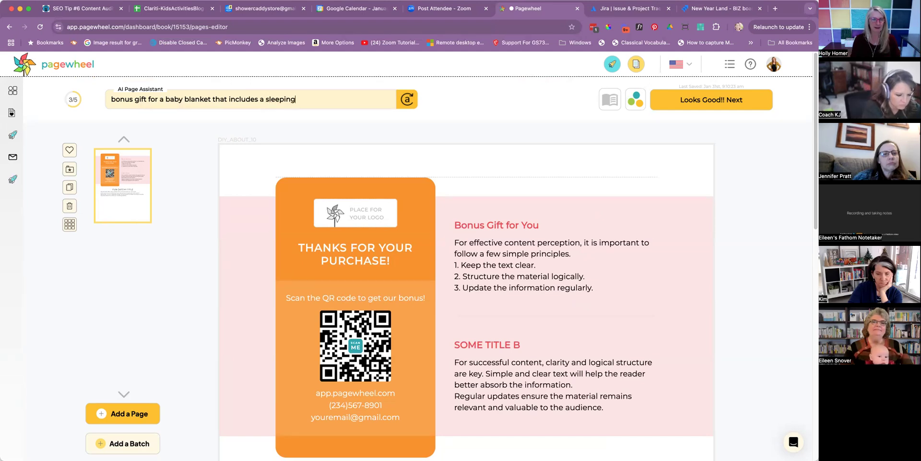
{"action": "type", "text": " guide for baboes"}
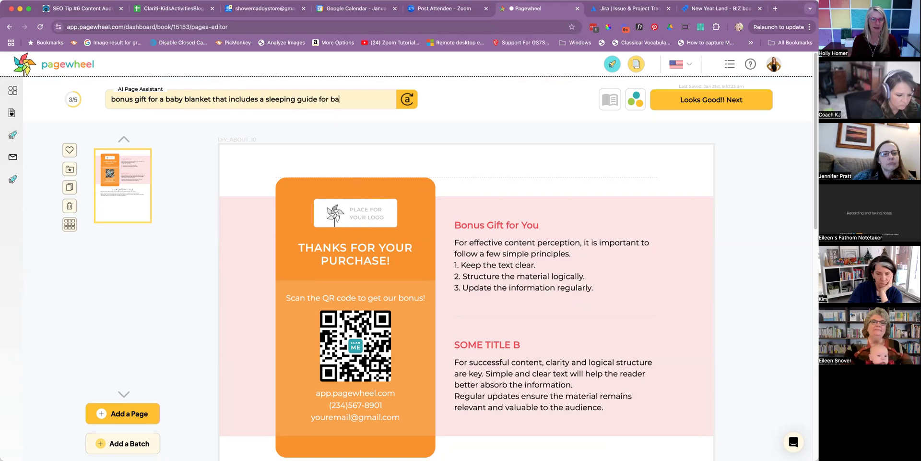
{"action": "key", "text": "BackSpace"}
{"action": "key", "text": "BackSpace"}
{"action": "key", "text": "BackSpace"}
{"action": "type", "text": "ies"}
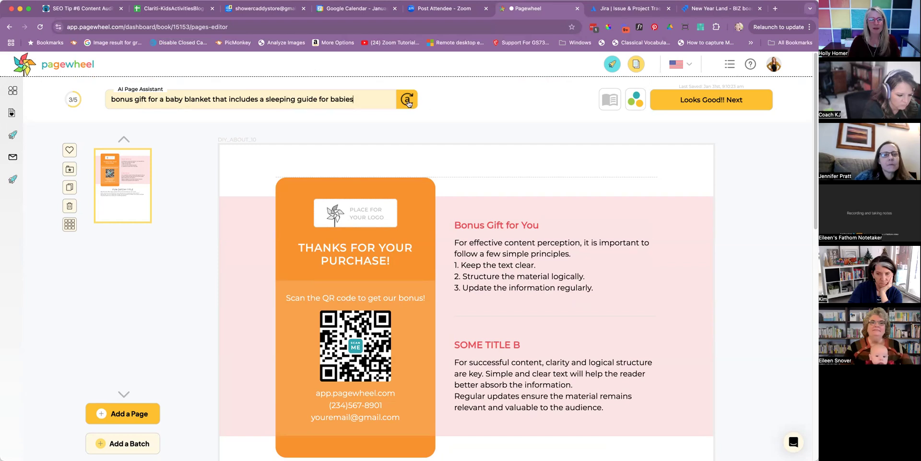
{"action": "key", "text": "Return"}
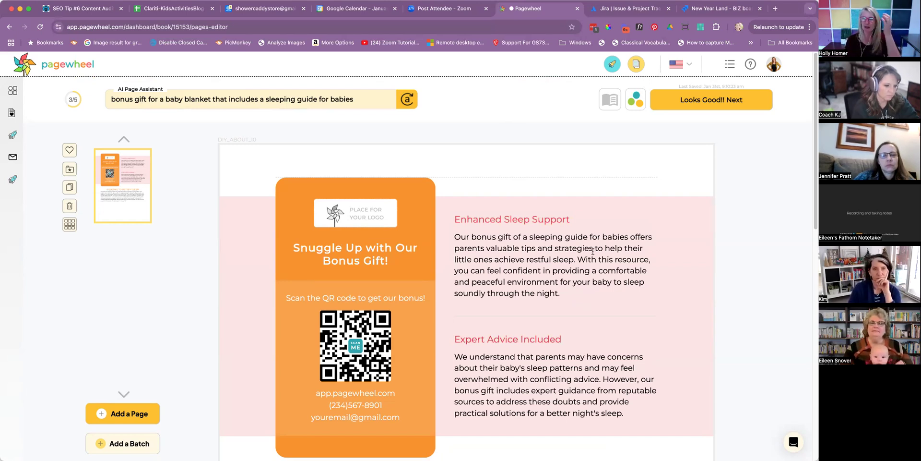
Step: Split the "Welcome to Better Sleep!" text into three paragraphs, with blank lines before "We created this bonus gift" and "Thank you for choosing"
{"action": "scroll", "coordinate": [572, 255], "scroll_direction": "down", "scroll_amount": 2}
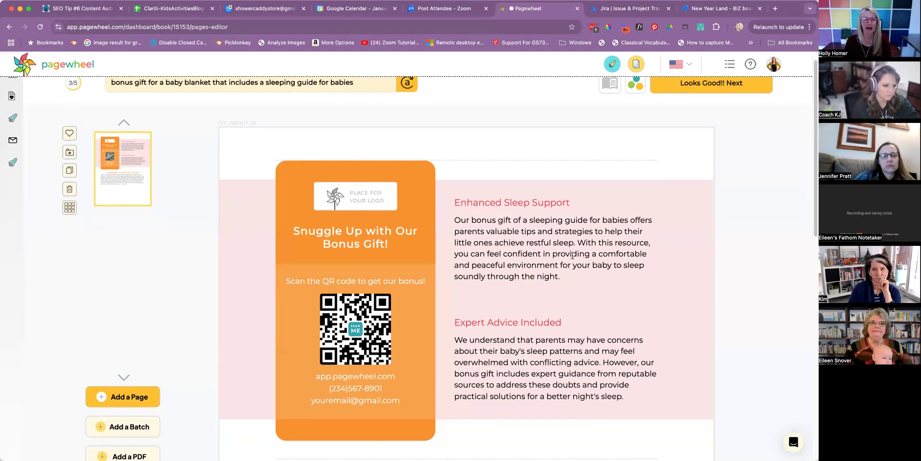
{"action": "scroll", "coordinate": [513, 206], "scroll_direction": "down", "scroll_amount": 5}
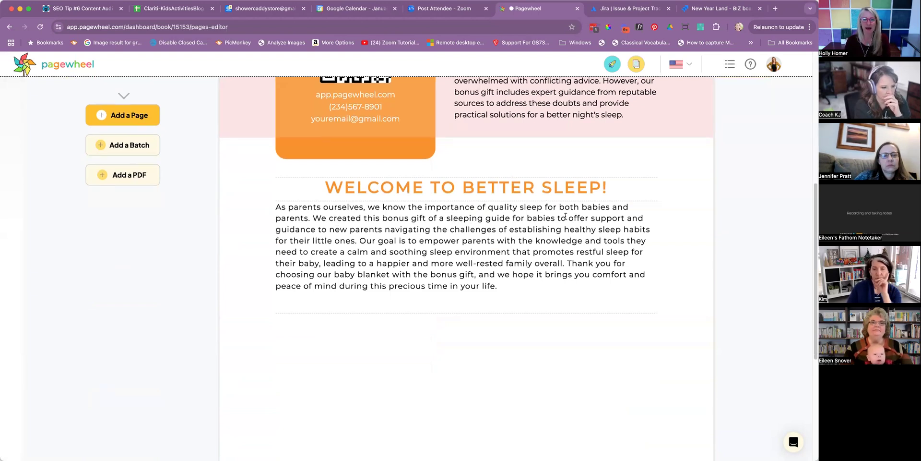
{"action": "left_click", "coordinate": [311, 218]}
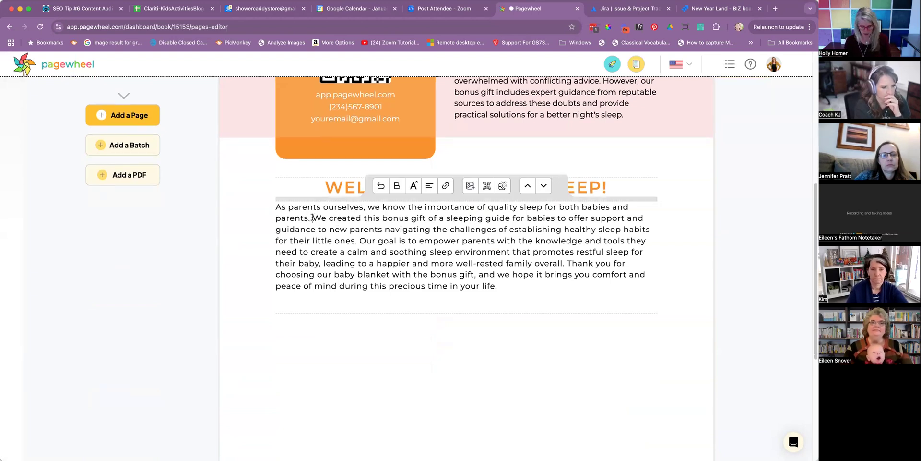
{"action": "key", "text": "Return"}
{"action": "key", "text": "Return"}
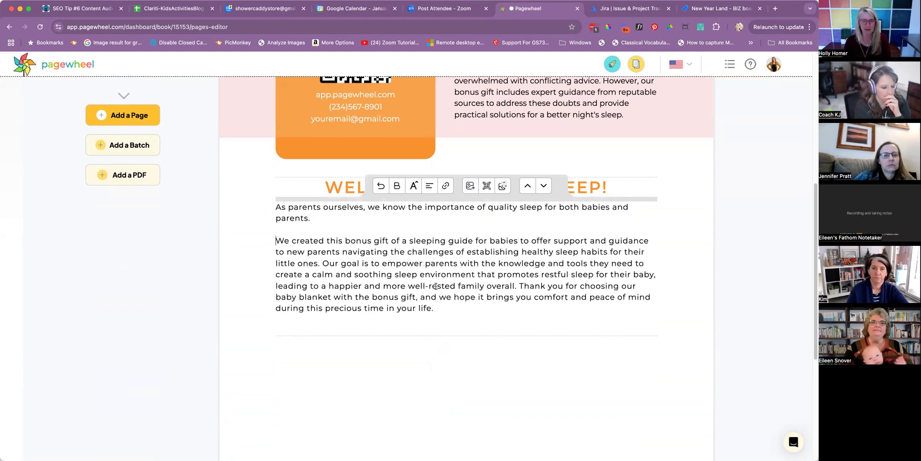
{"action": "left_click", "coordinate": [518, 285]}
{"action": "key", "text": "Return"}
{"action": "key", "text": "Return"}
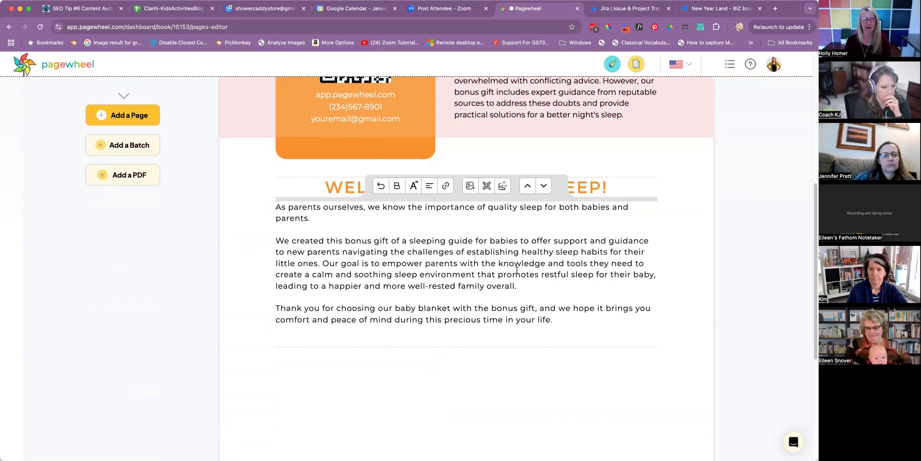
Step: Generate an AI image of a "sleeping baby with a colorful pinwheel" for the placeholder above the "Snuggle Up" heading and add it to the page
{"action": "scroll", "coordinate": [517, 270], "scroll_direction": "up", "scroll_amount": 10}
{"action": "mouse_move", "coordinate": [361, 216]}
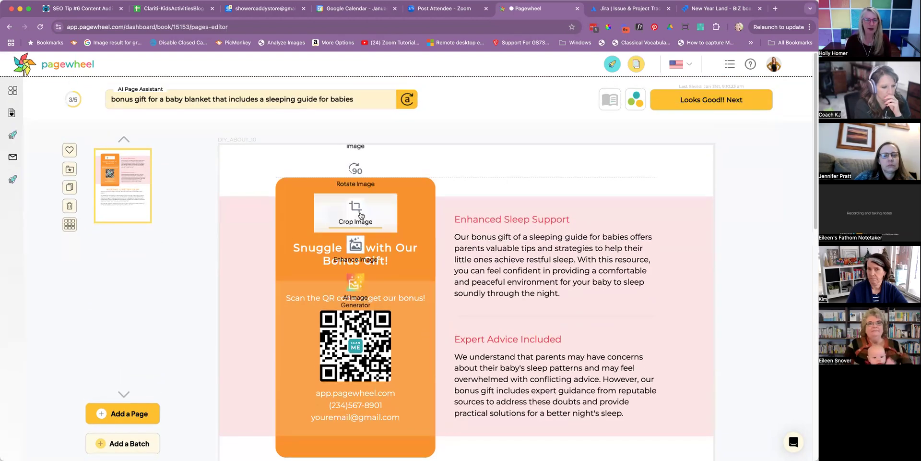
{"action": "left_click", "coordinate": [355, 284]}
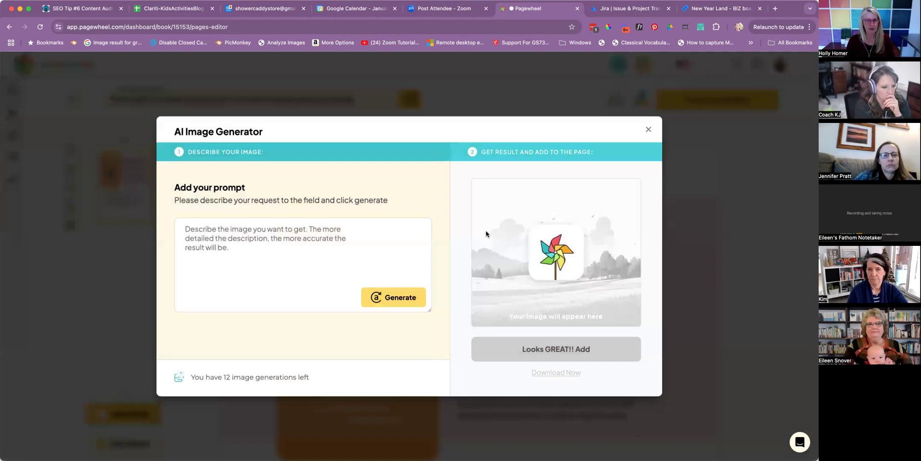
{"action": "left_click", "coordinate": [307, 245]}
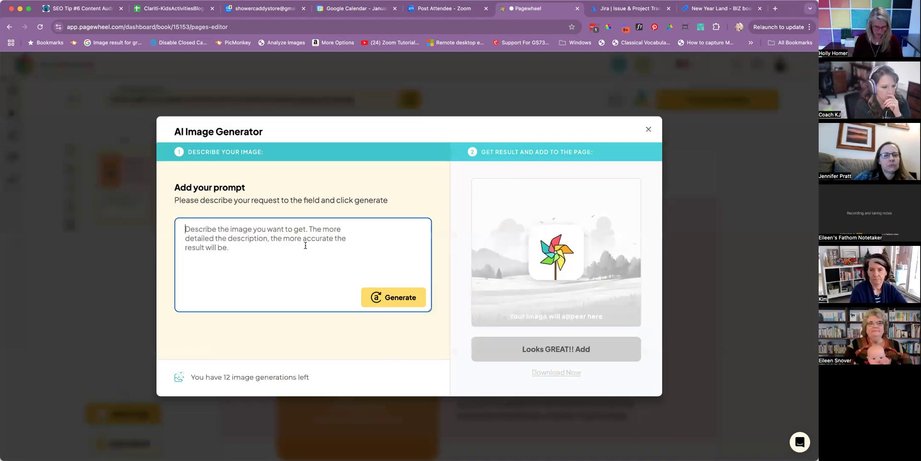
{"action": "type", "text": "sleepin"}
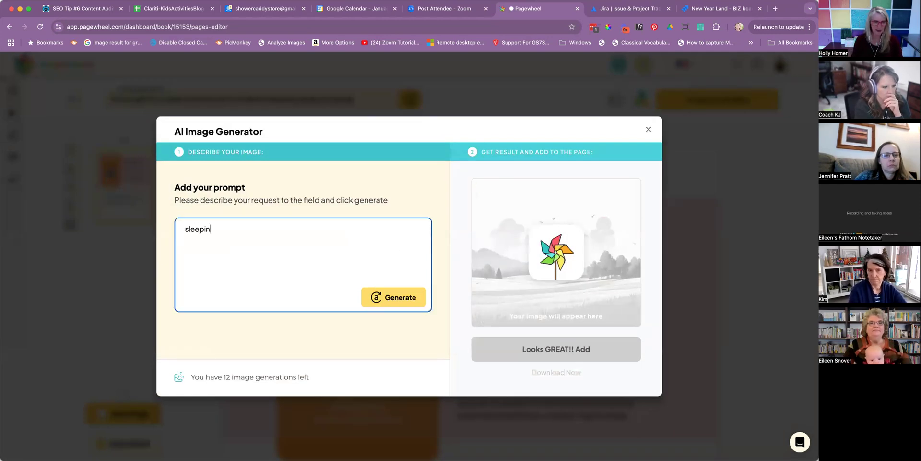
{"action": "type", "text": "g baby with a"}
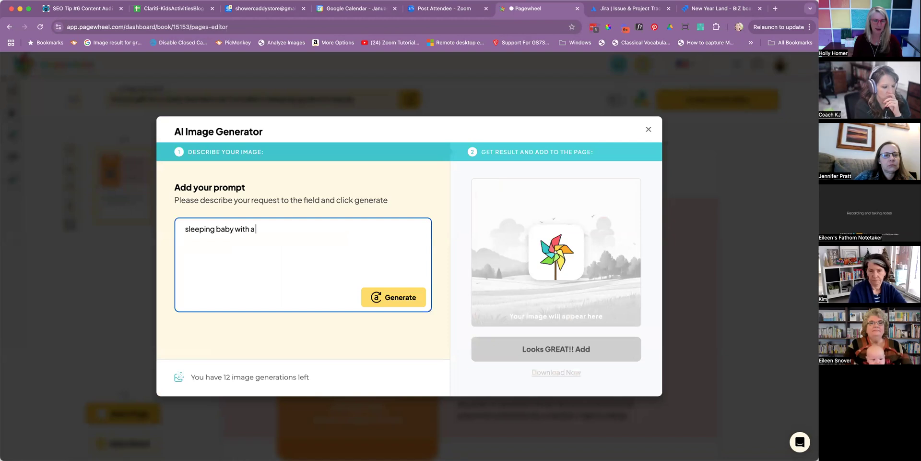
{"action": "type", "text": " colorful"}
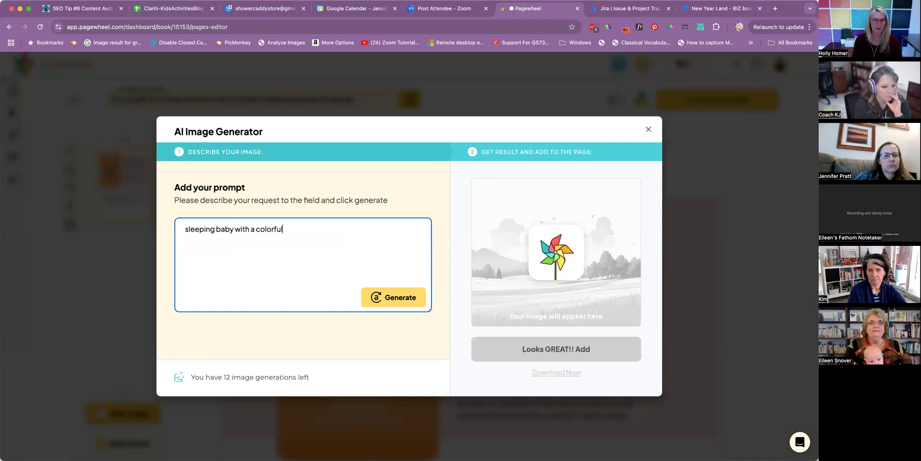
{"action": "type", "text": " pinwheel"}
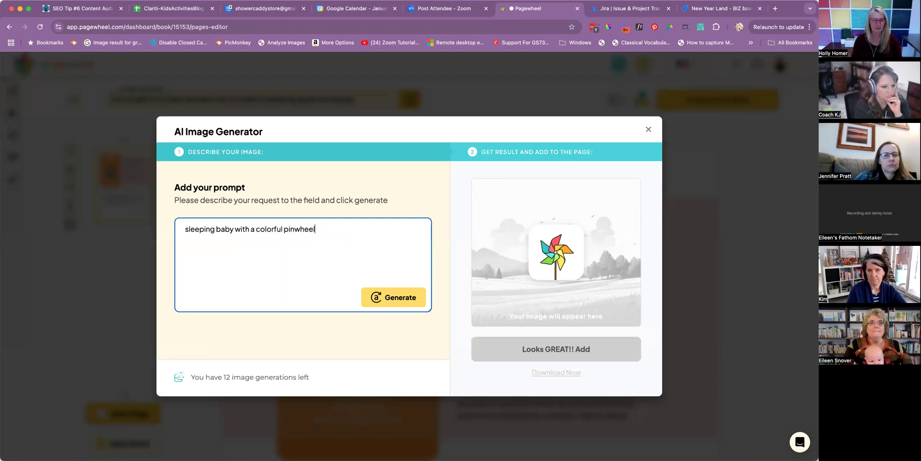
{"action": "left_click", "coordinate": [395, 299]}
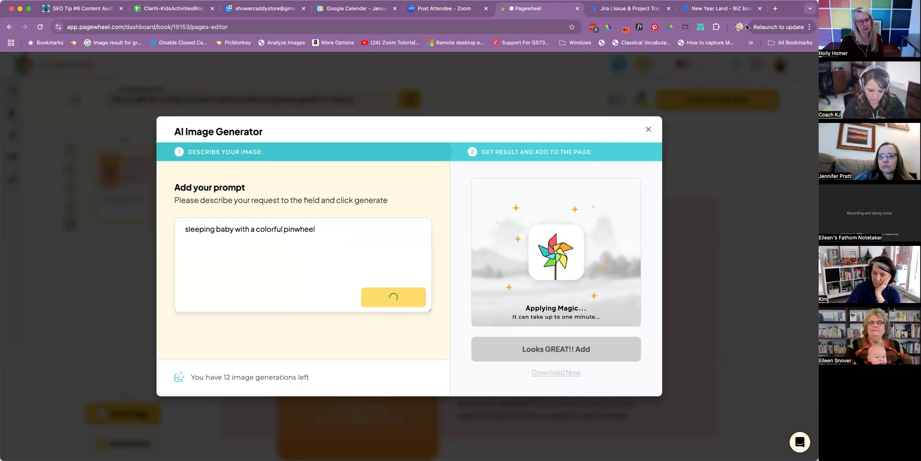
{"action": "left_click", "coordinate": [561, 358]}
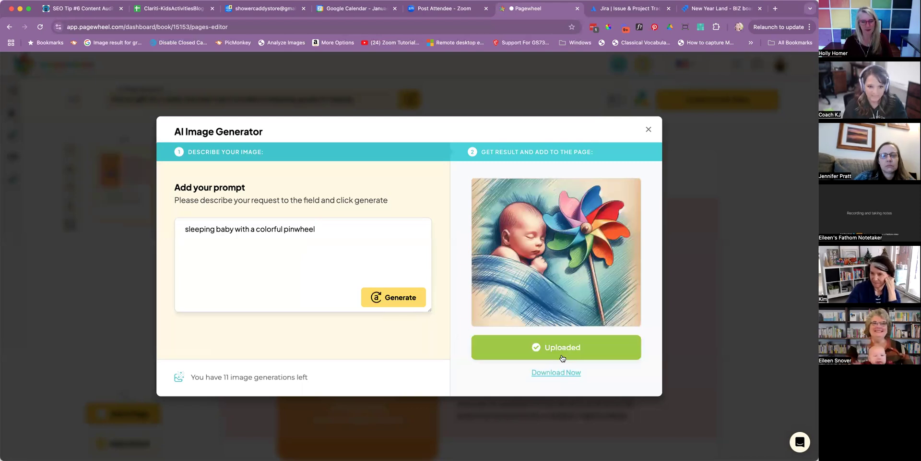
{"action": "left_click", "coordinate": [649, 130]}
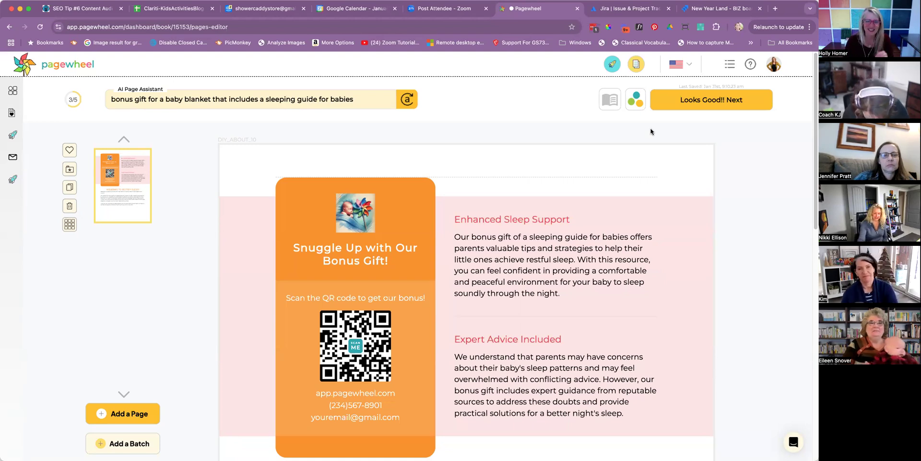
Step: Approve the finished insert in the preview, publish it and download the product
{"action": "scroll", "coordinate": [365, 205], "scroll_direction": "down", "scroll_amount": 5}
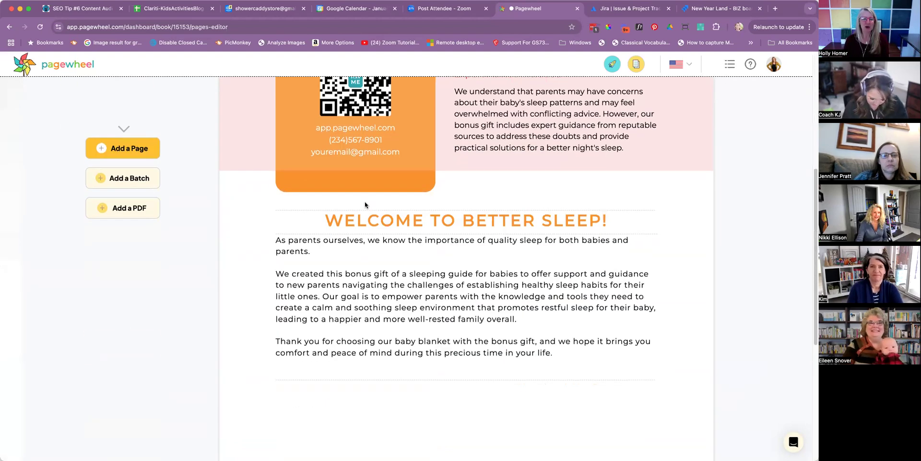
{"action": "scroll", "coordinate": [364, 204], "scroll_direction": "up", "scroll_amount": 4}
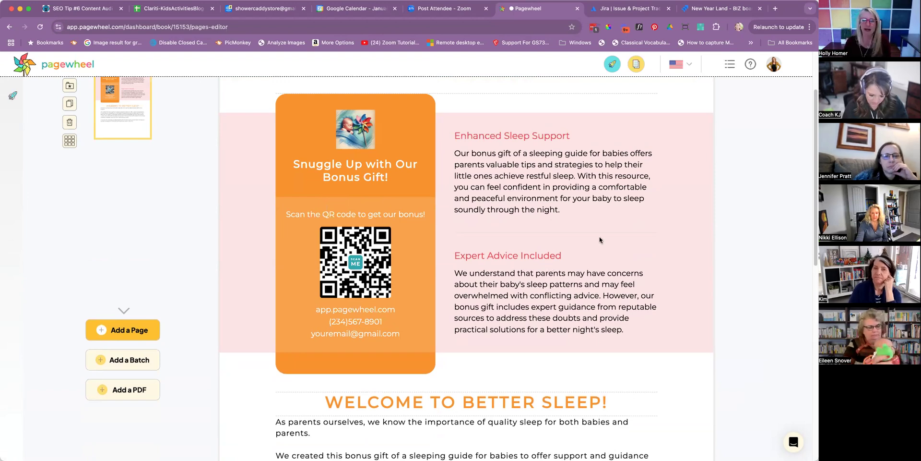
{"action": "scroll", "coordinate": [602, 240], "scroll_direction": "up", "scroll_amount": 3}
{"action": "left_click", "coordinate": [704, 100]}
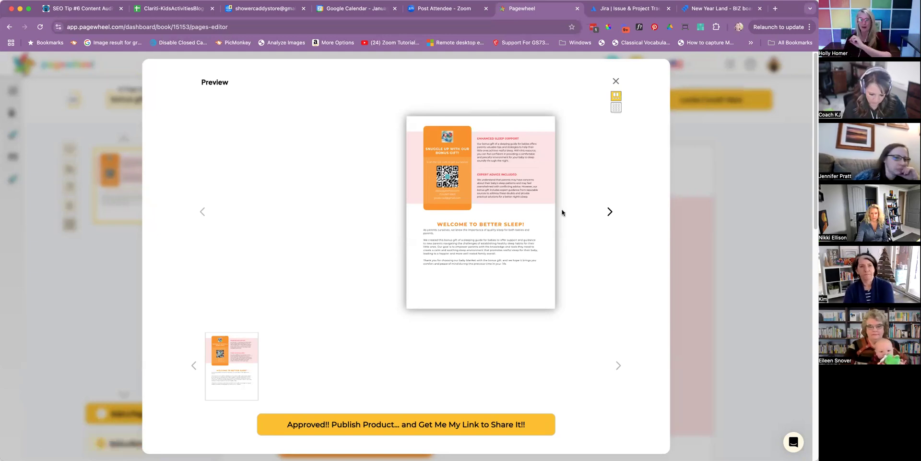
{"action": "left_click", "coordinate": [544, 424]}
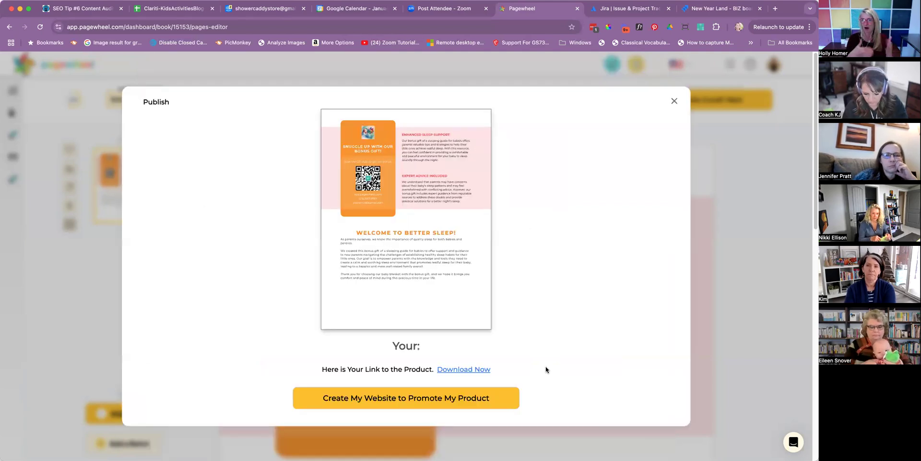
{"action": "left_click", "coordinate": [464, 370]}
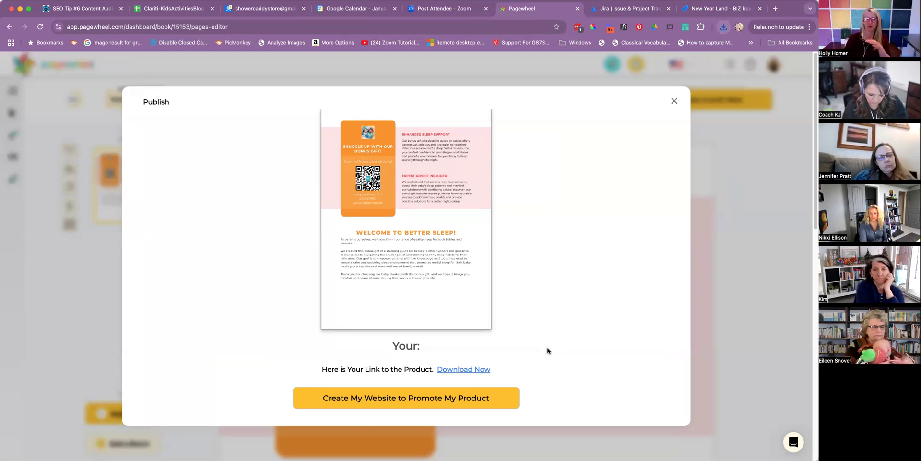
{"action": "left_click", "coordinate": [474, 368]}
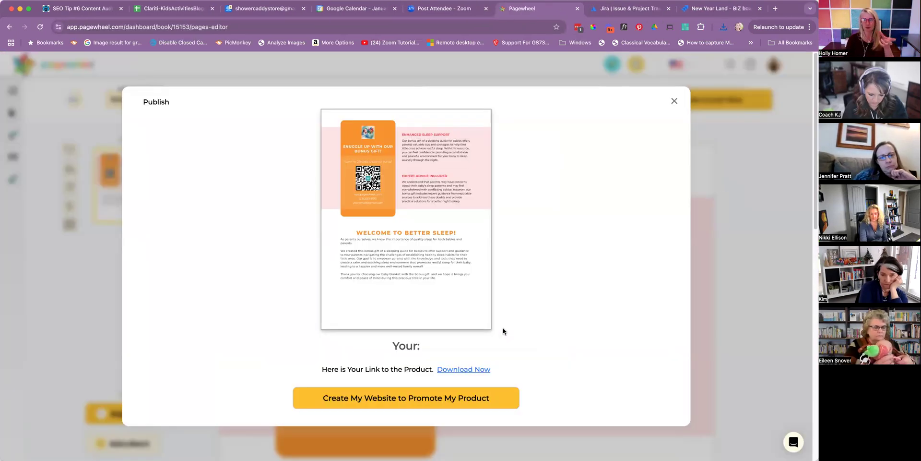